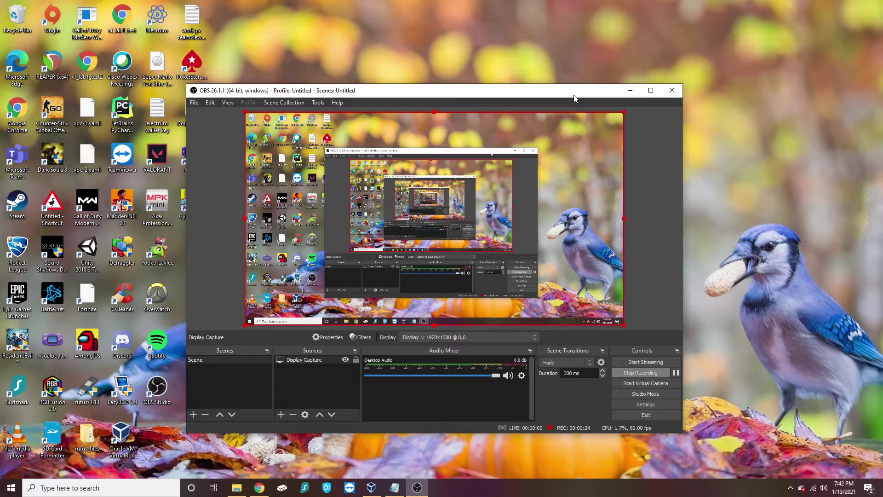
Step: Switch to Oracle VM VirtualBox Manager and review the configuration details of the ubuntu 20.04.1 virtual machine
left_click(630, 91)
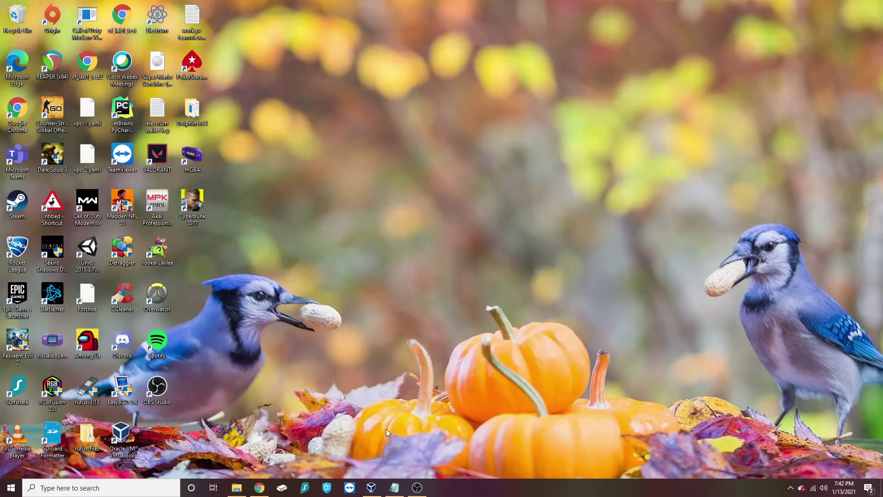
left_click(371, 488)
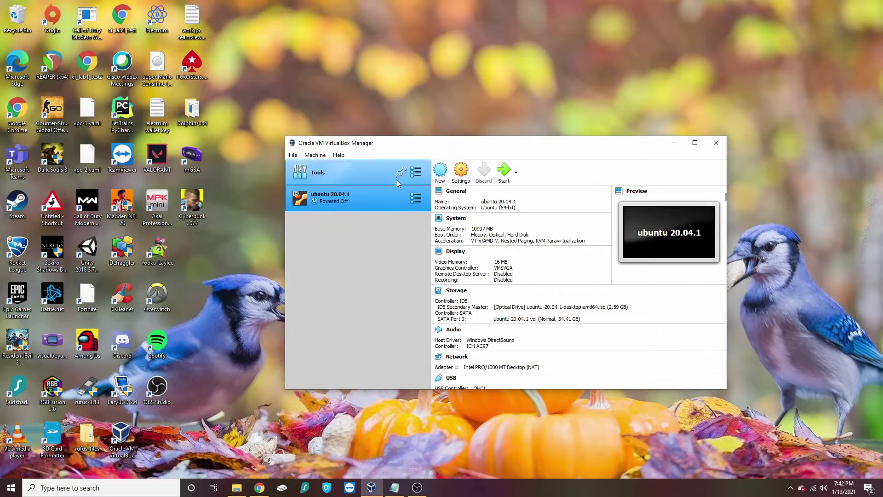
left_click_drag(438, 149, 427, 150)
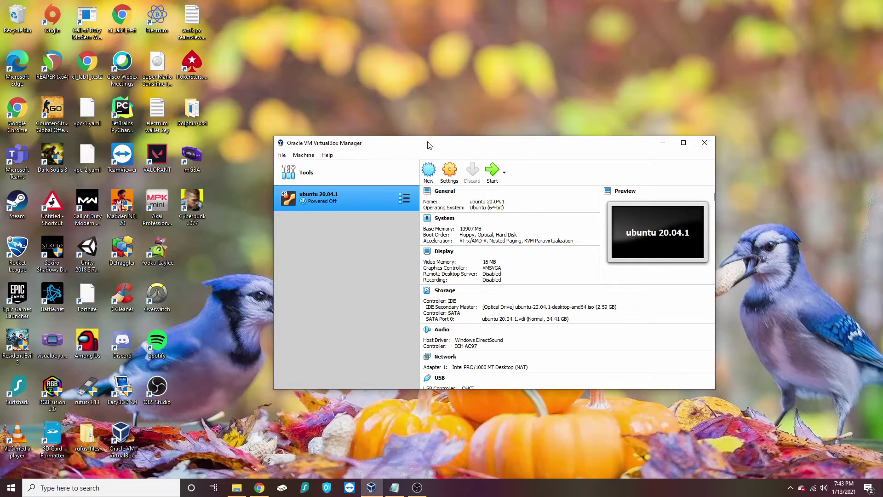
left_click_drag(427, 143, 419, 144)
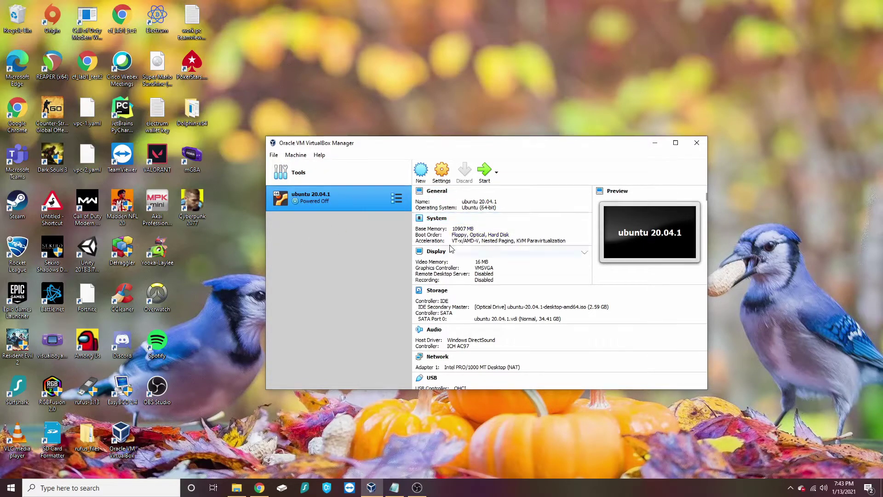
scroll(470, 262, "down", 3)
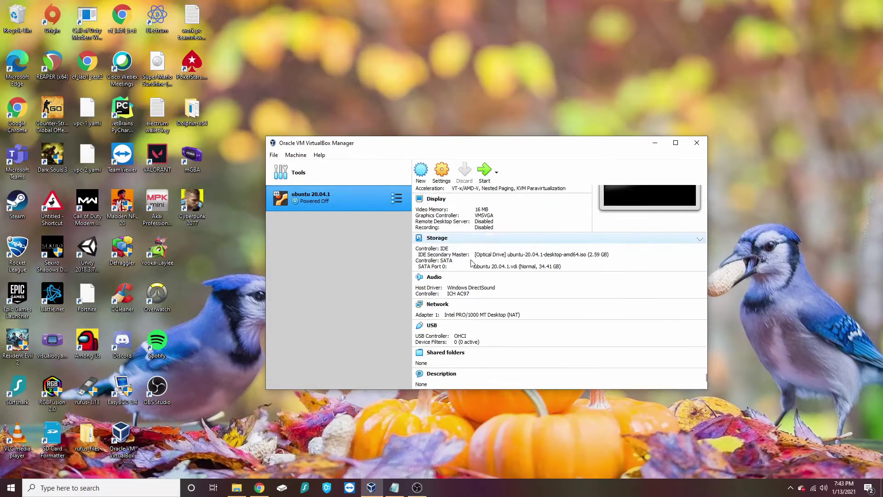
scroll(483, 298, "up", 3)
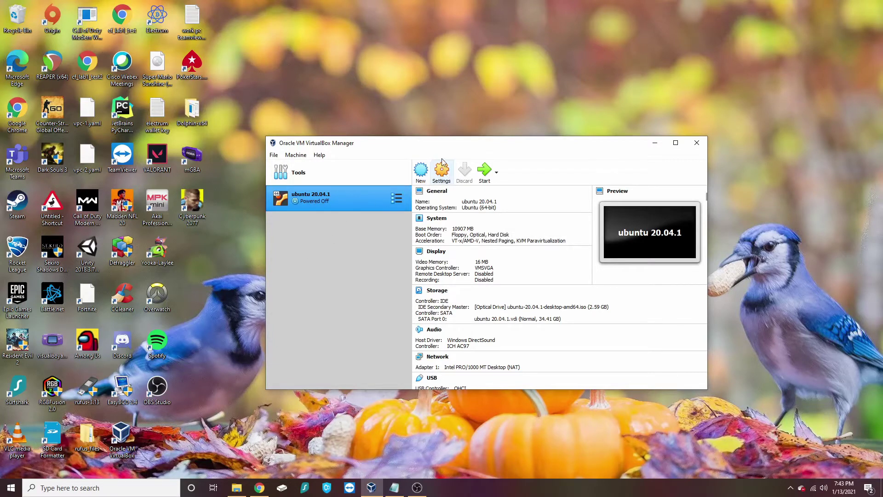
Step: Inspect the disk files available for the IDE optical drive in the ubuntu 20.04.1 storage settings, keeping the current disk
left_click(443, 174)
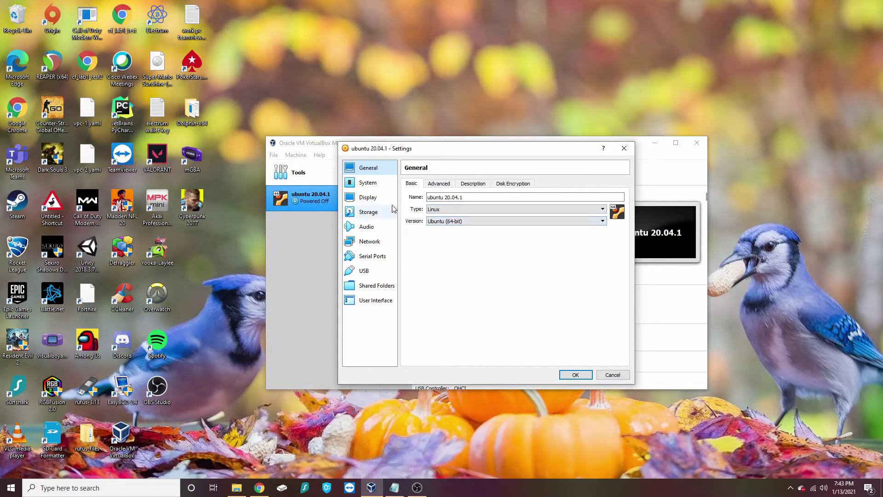
left_click(370, 213)
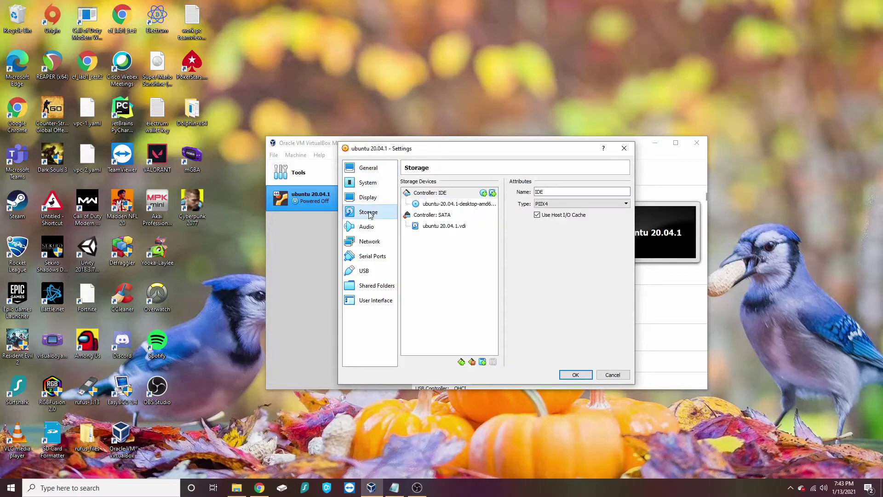
left_click(434, 206)
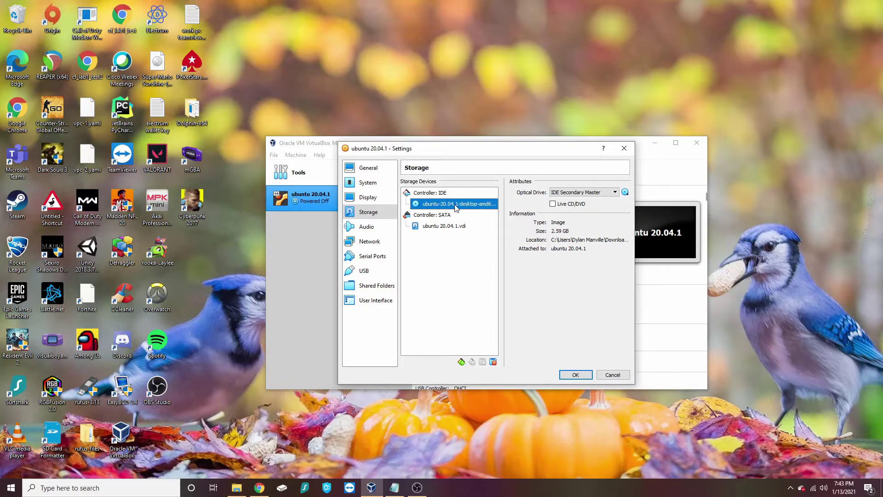
left_click(625, 191)
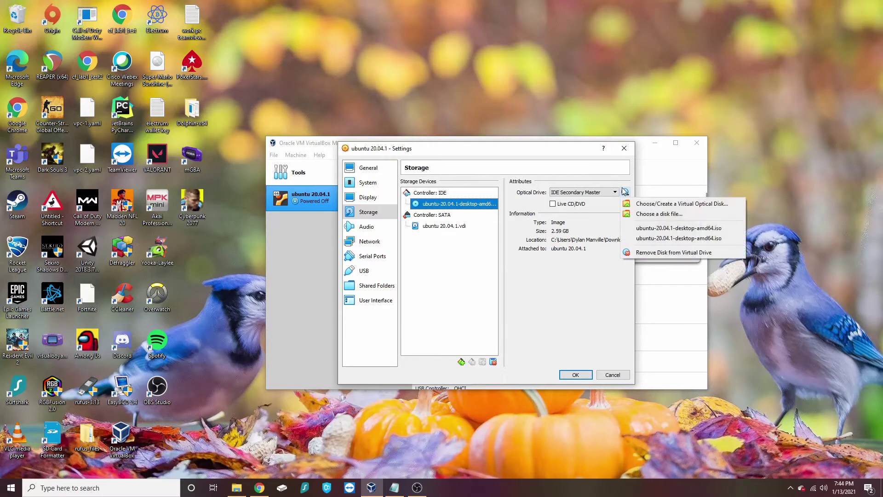
left_click(653, 214)
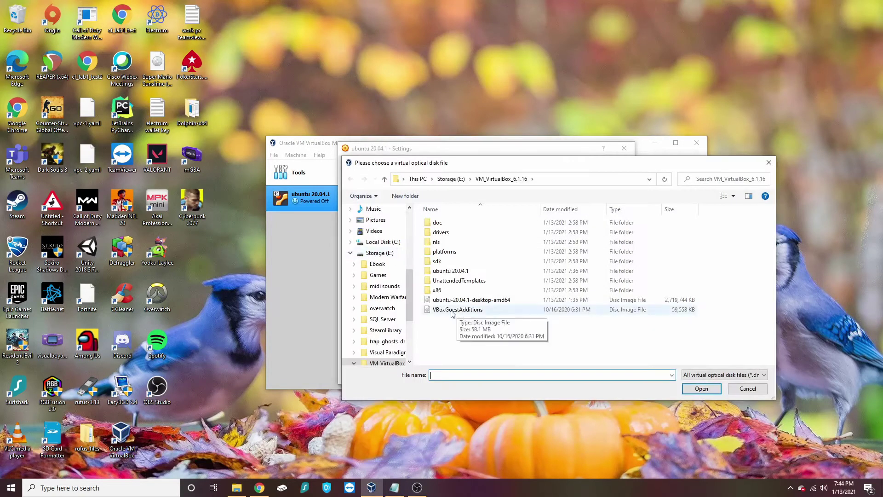
left_click(769, 163)
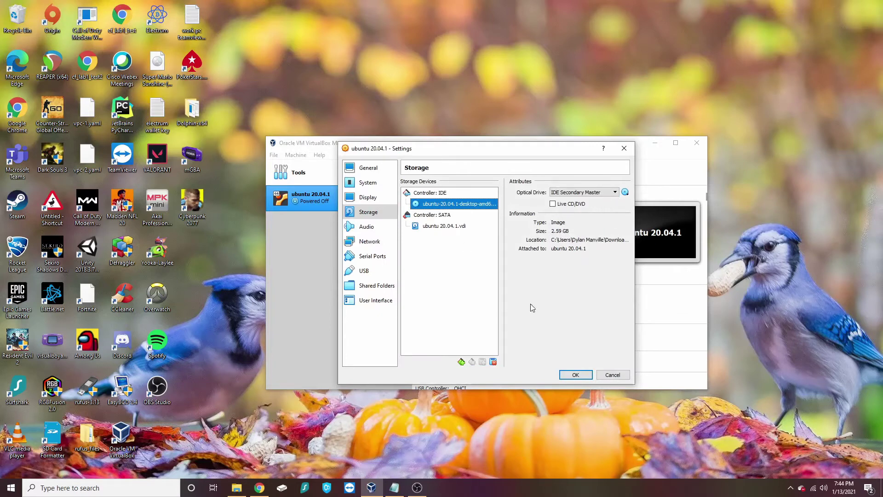
left_click(576, 375)
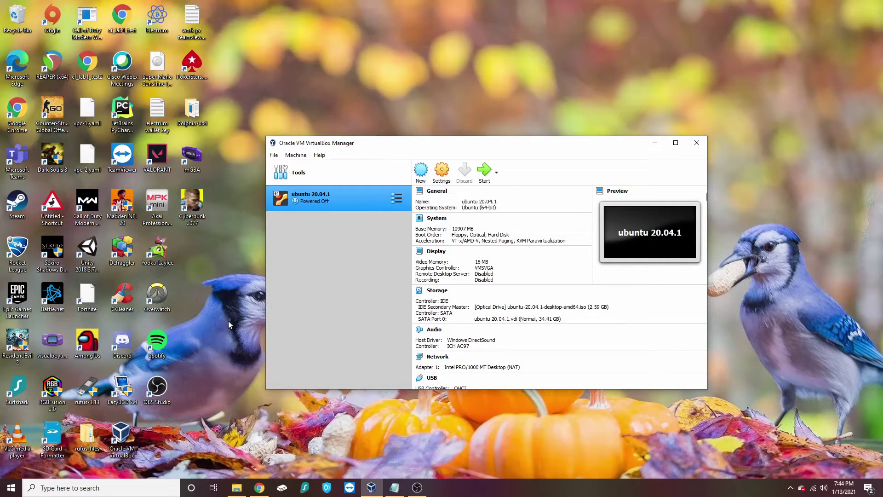
Step: Switch to the Notepad error note and examine the "-38 (Access denied.)" line and the E_FAIL (0x80004005) result code
left_click(394, 487)
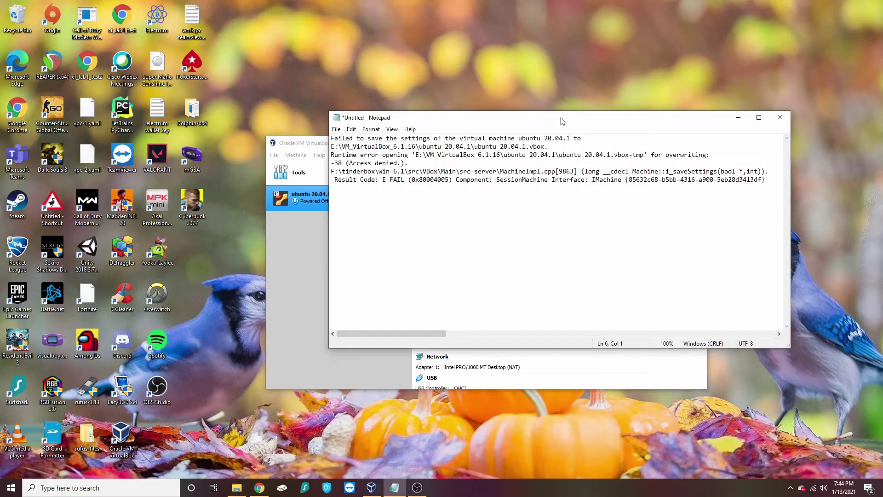
left_click_drag(562, 121, 477, 141)
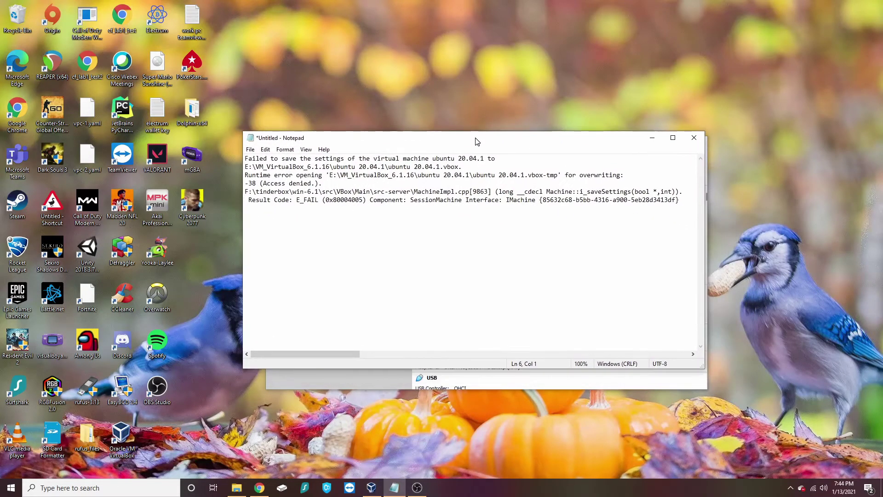
left_click(673, 137)
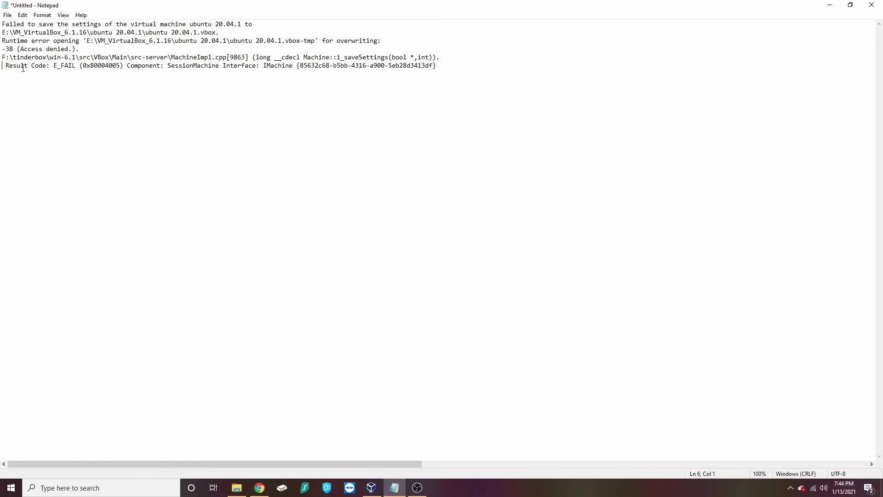
left_click_drag(85, 49, 4, 49)
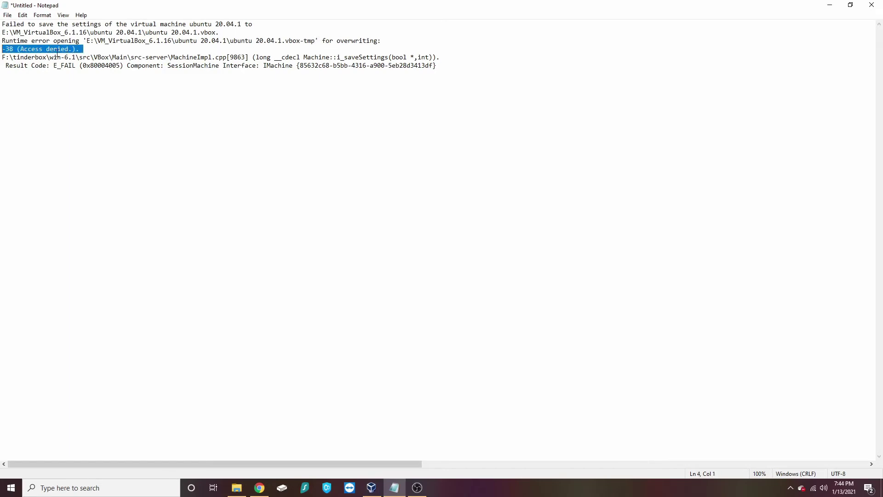
left_click(303, 83)
left_click_drag(126, 64, 6, 67)
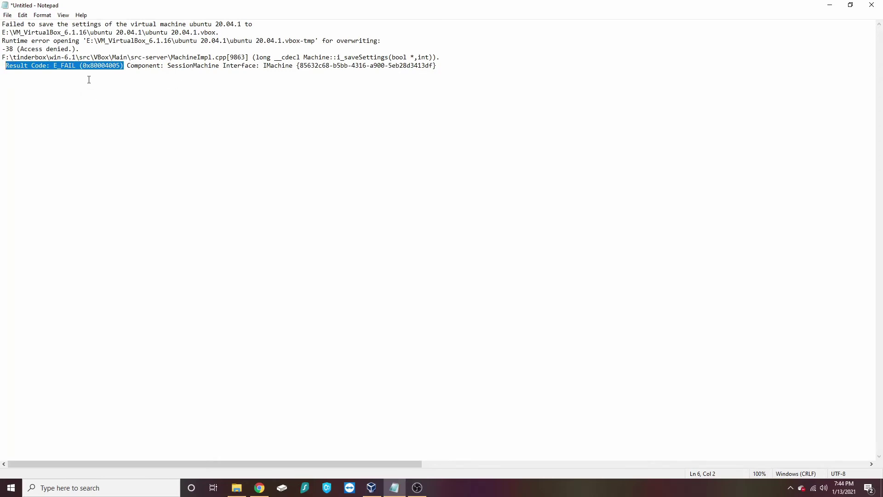
left_click(125, 75)
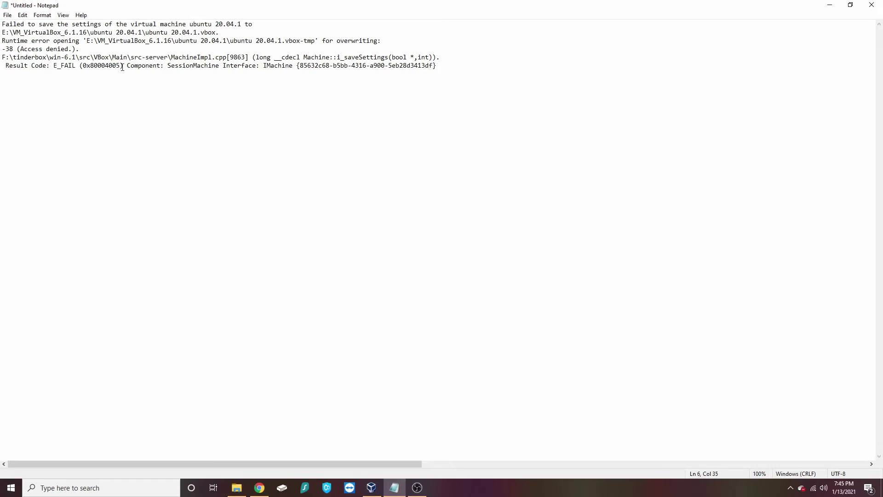
left_click_drag(122, 67, 1, 68)
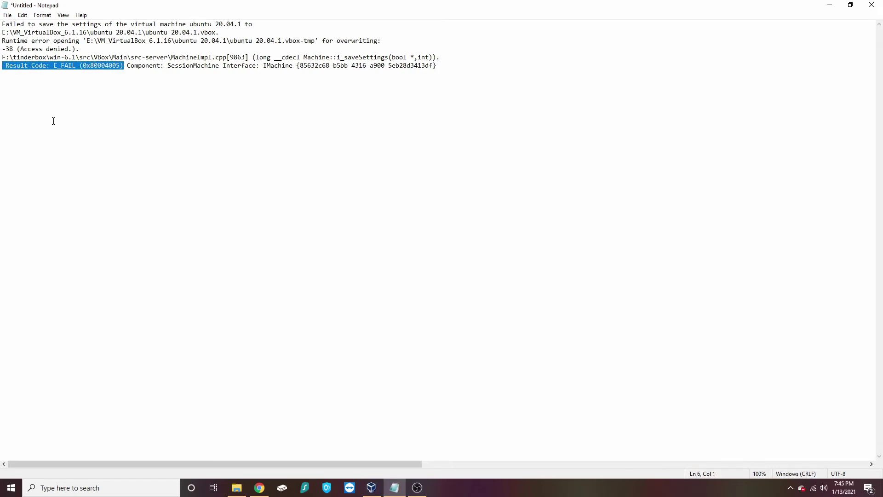
left_click_drag(83, 50, 7, 51)
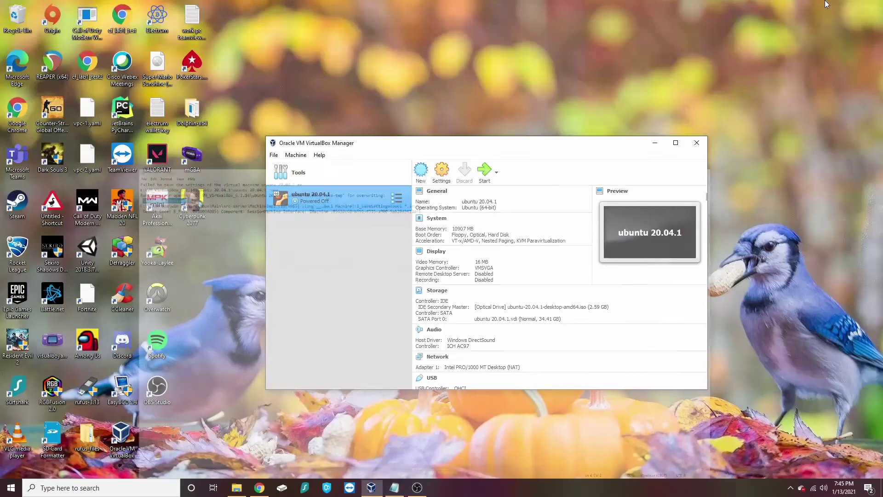
left_click(830, 5)
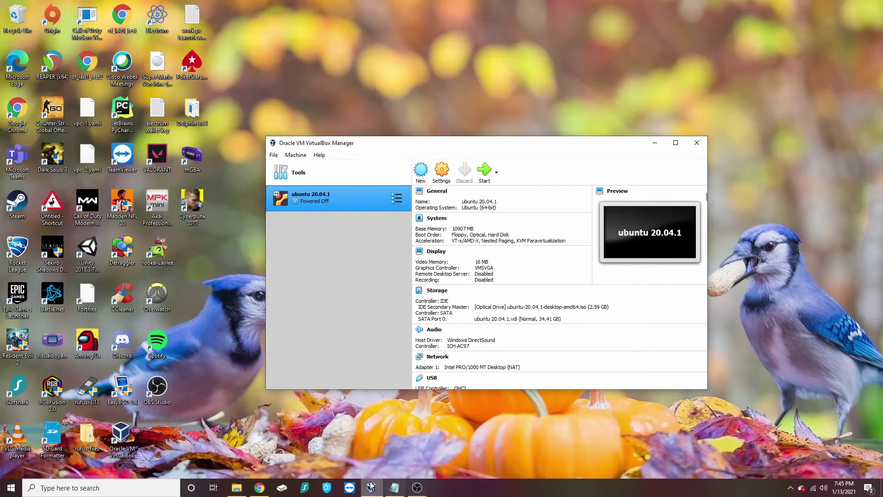
Step: Reopen the Notepad error note and highlight the access-denied line and result code once more
left_click(391, 487)
left_click_drag(84, 49, 2, 48)
left_click_drag(127, 67, 12, 74)
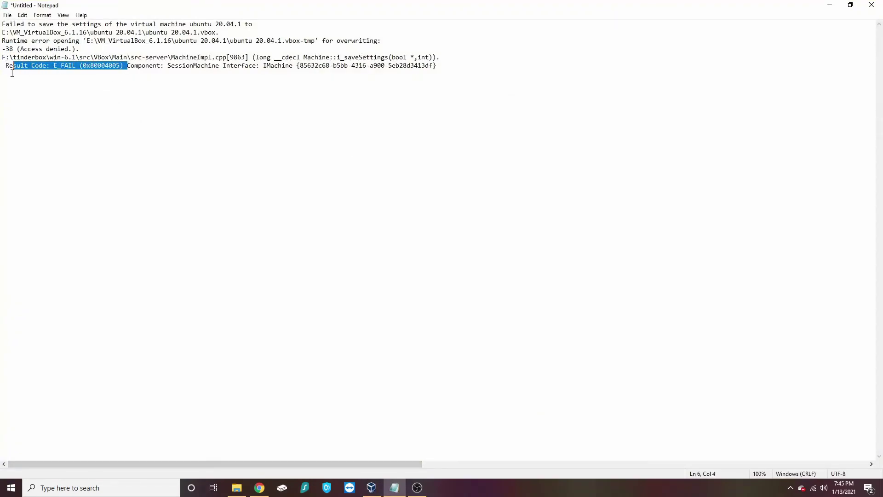
left_click(830, 5)
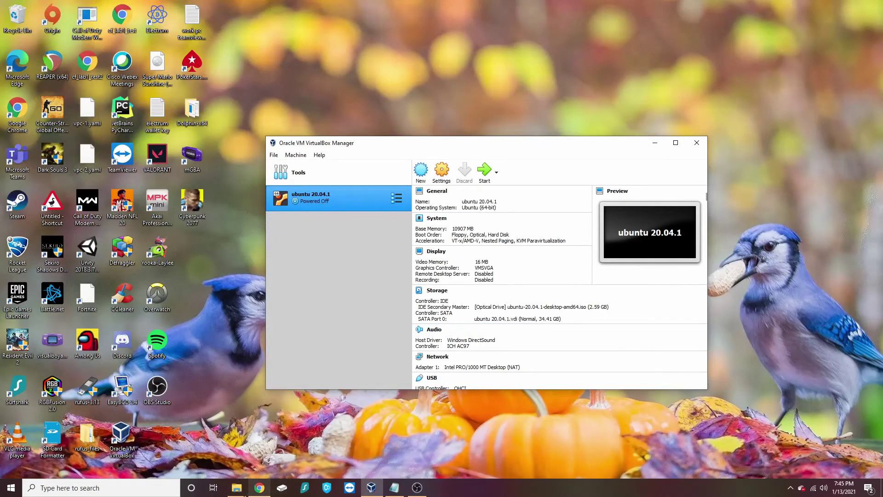
Step: Switch to the ubuntu 20.04.1 folder in File Explorer and select the ubuntu 20.04.1 VirtualBox Machine Definition file
left_click(236, 488)
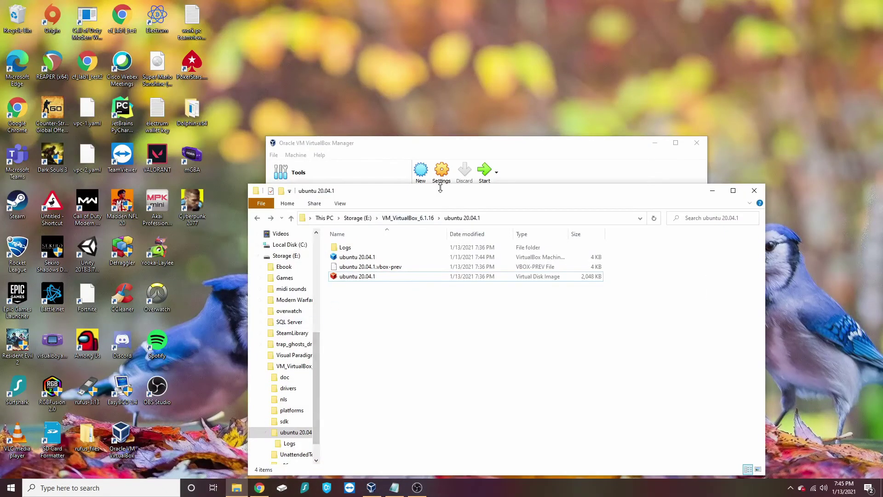
left_click_drag(440, 187, 374, 130)
left_click(339, 189)
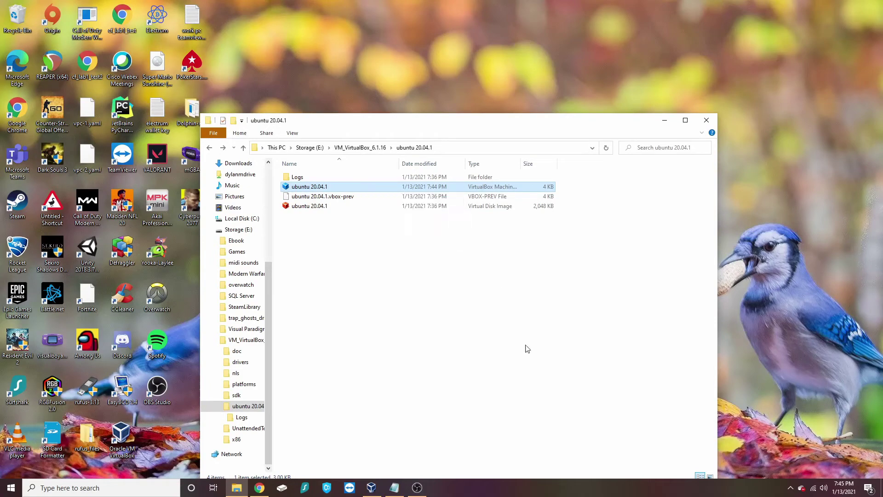
Step: Highlight the file name "ubuntu 20.04.1.vbox-tmp" in the Notepad error note to compare it with the folder's files
left_click(395, 488)
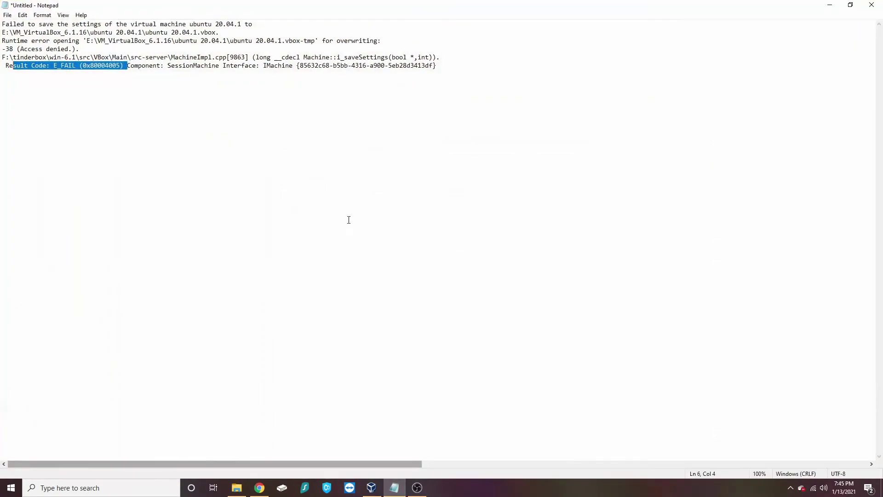
left_click(121, 57)
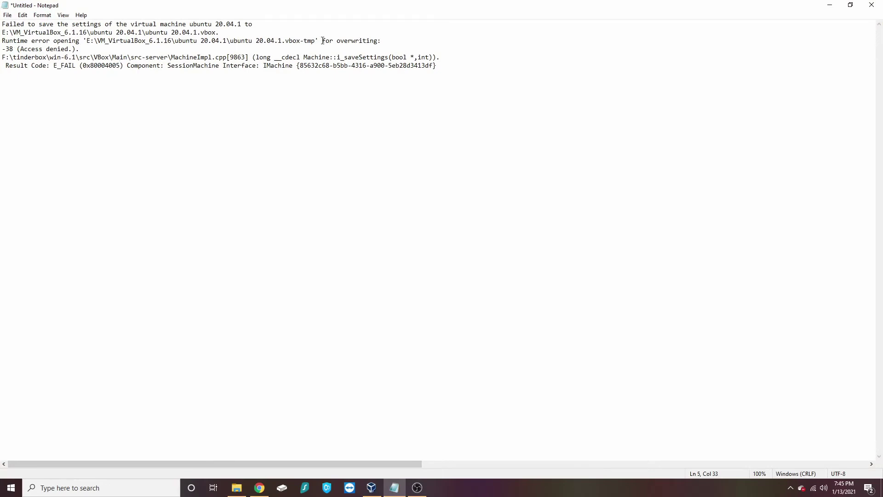
left_click_drag(322, 40, 231, 38)
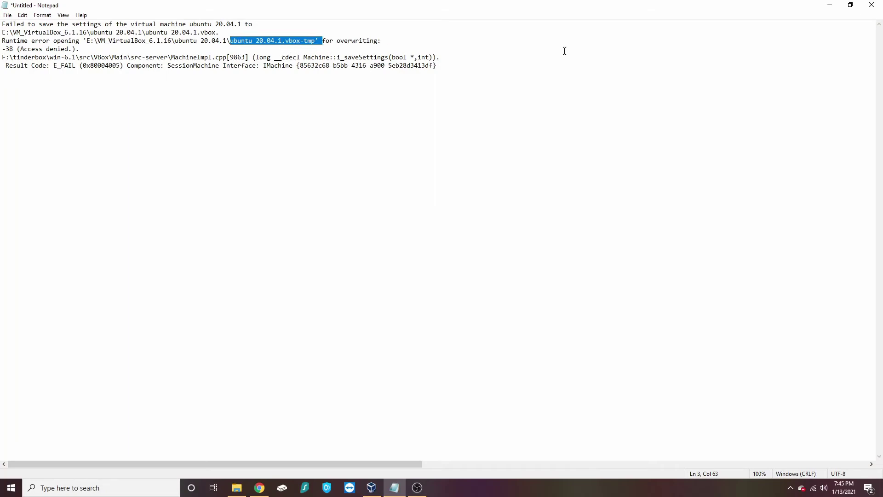
left_click(830, 5)
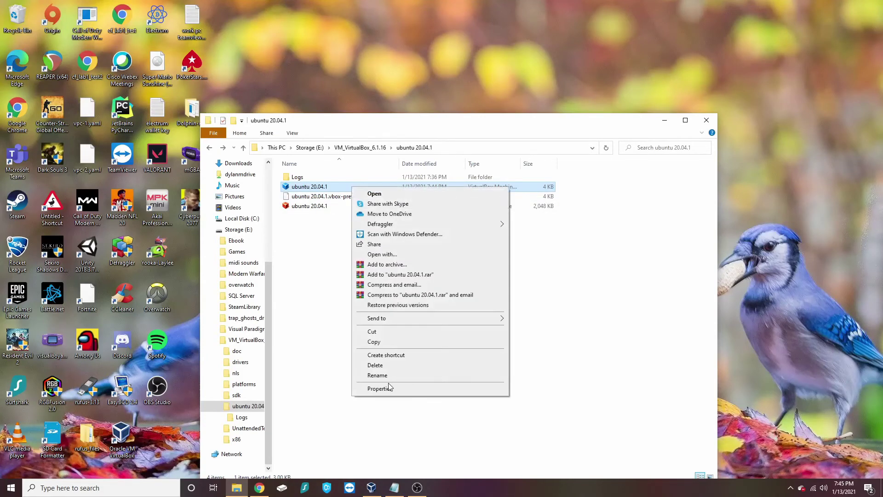
Step: Examine the security permissions of the ubuntu 20.04.1 machine definition file for Everyone, SYSTEM and Administrators
left_click(380, 389)
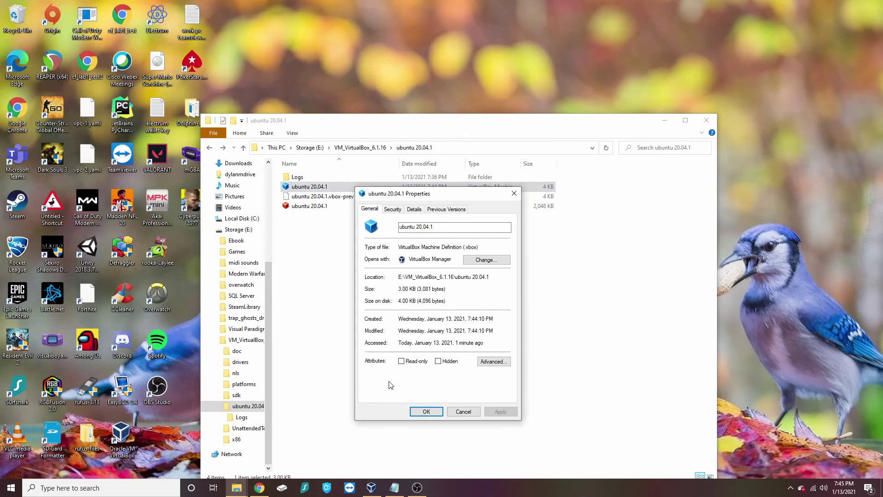
left_click(393, 209)
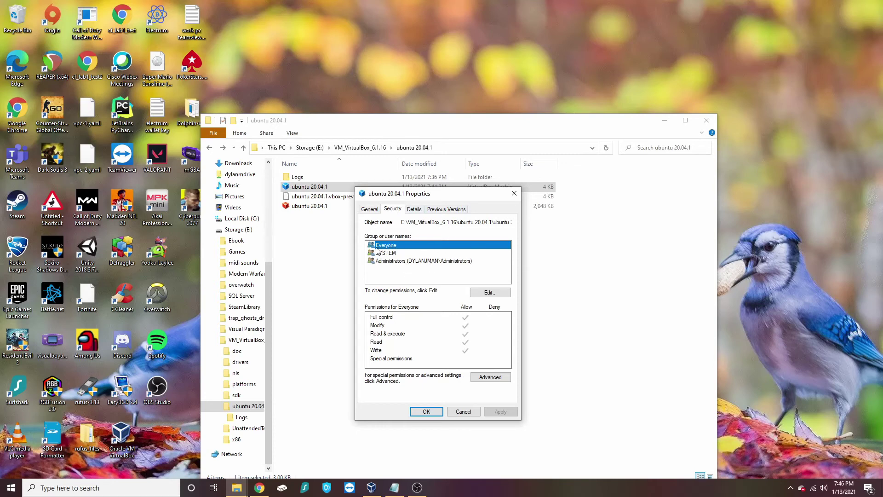
left_click(399, 254)
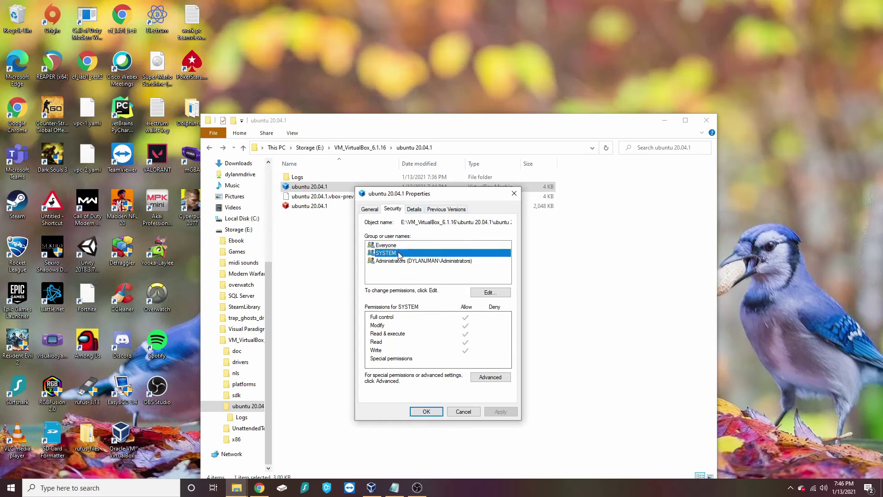
left_click(401, 261)
left_click(405, 253)
left_click(407, 246)
left_click(405, 254)
left_click(405, 261)
left_click(405, 246)
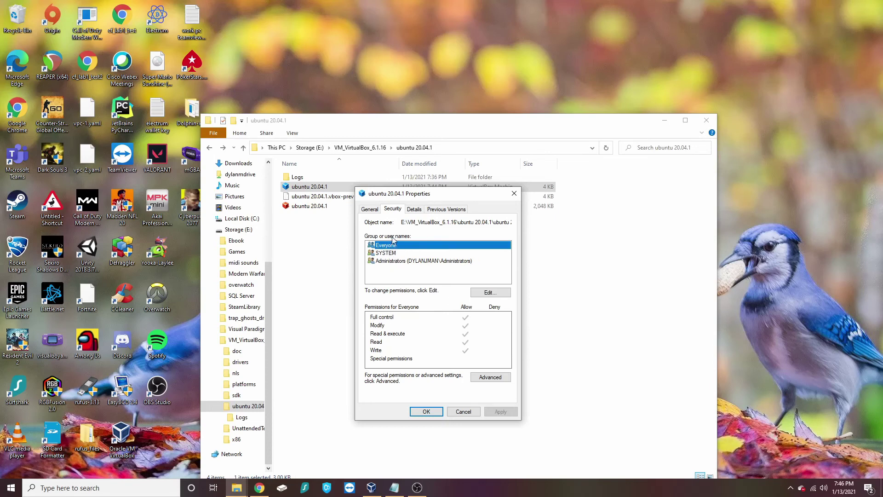
left_click(402, 254)
left_click(400, 262)
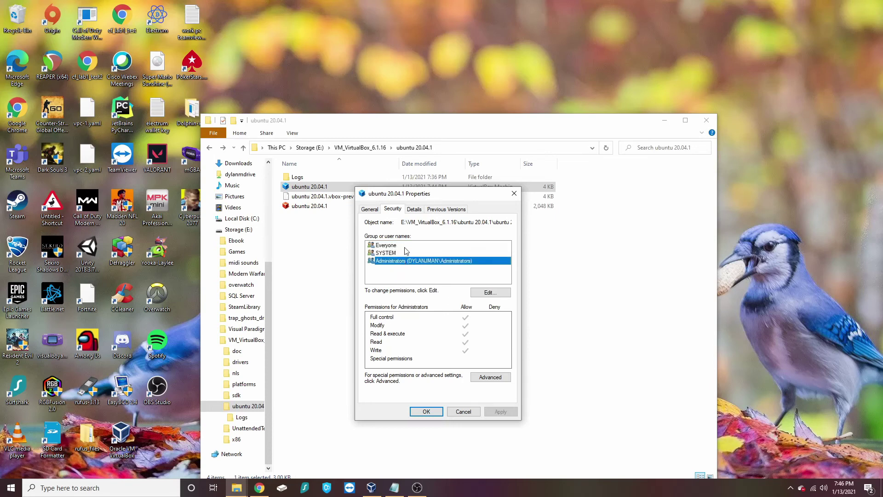
Step: Check the editable permissions for Everyone on the ubuntu 20.04.1 machine definition file, leave them unmodified, and close its properties
left_click(401, 253)
left_click(404, 247)
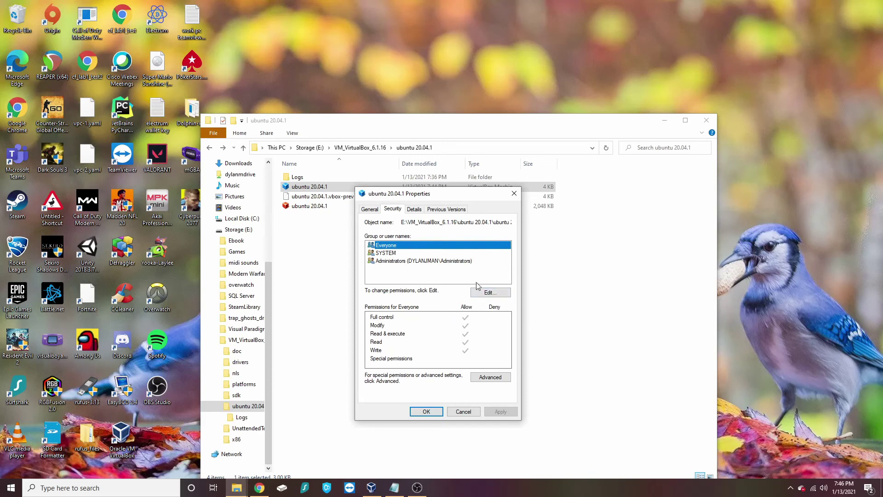
left_click(484, 293)
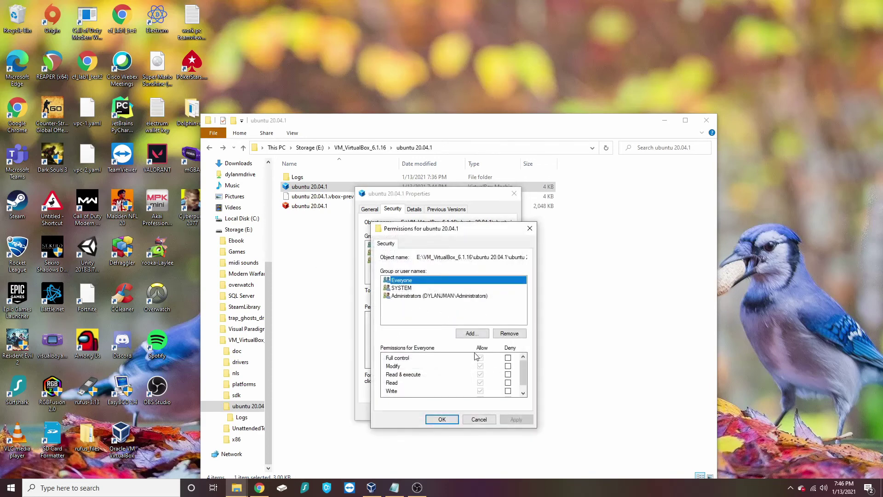
left_click(442, 420)
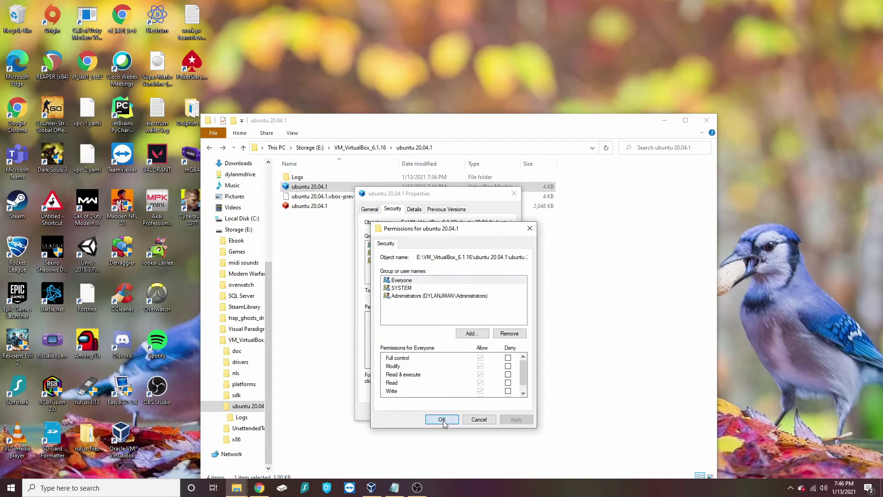
left_click(517, 193)
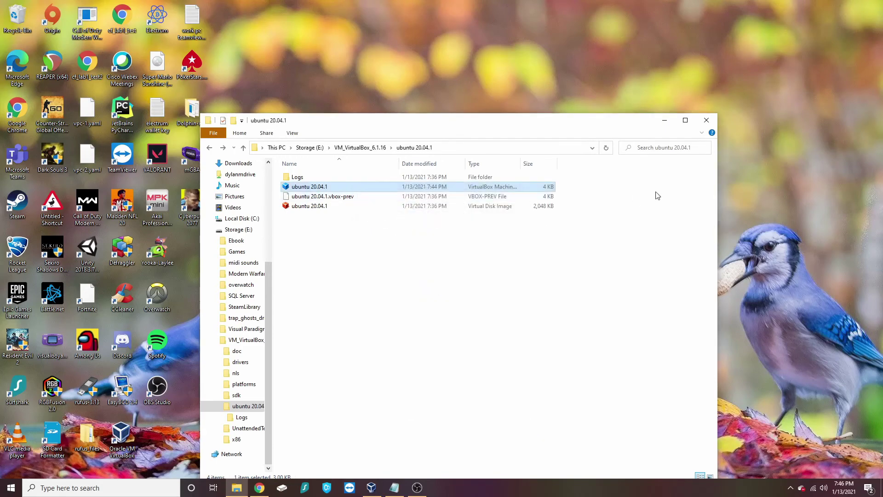
Step: Close the ubuntu 20.04.1 folder window and start the ubuntu 20.04.1 virtual machine from Oracle VM VirtualBox Manager
left_click(707, 119)
left_click_drag(557, 143, 544, 118)
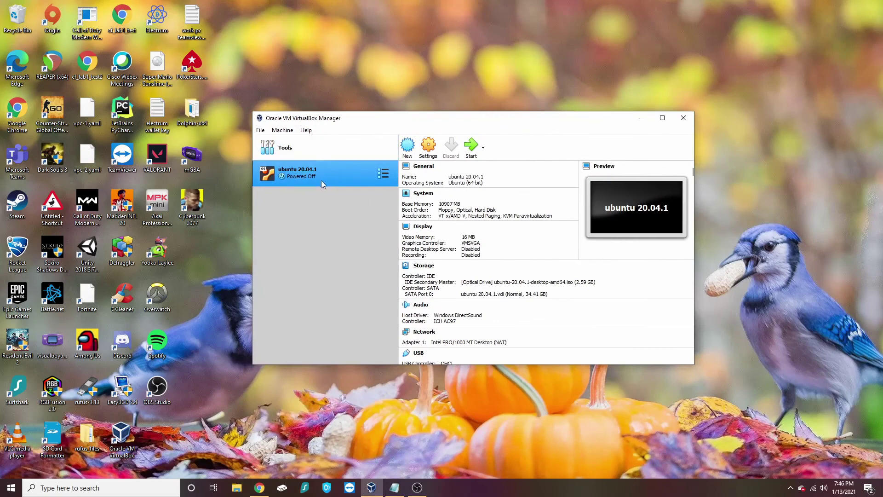
left_click(471, 146)
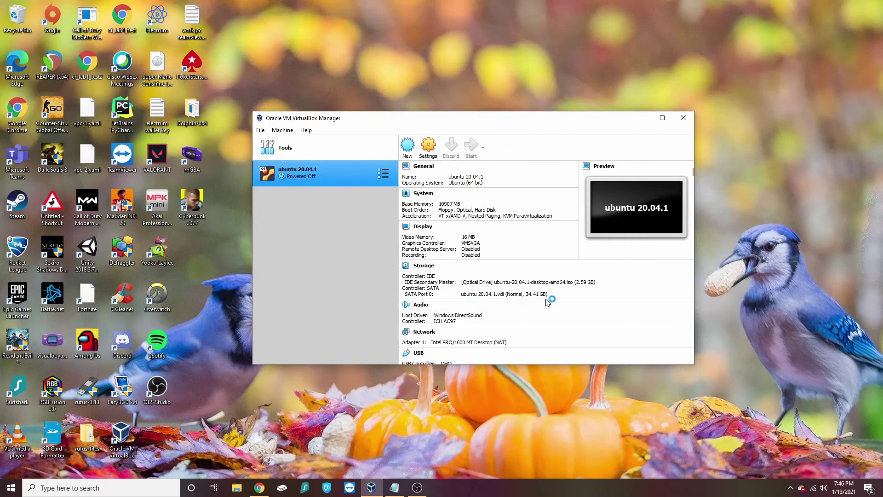